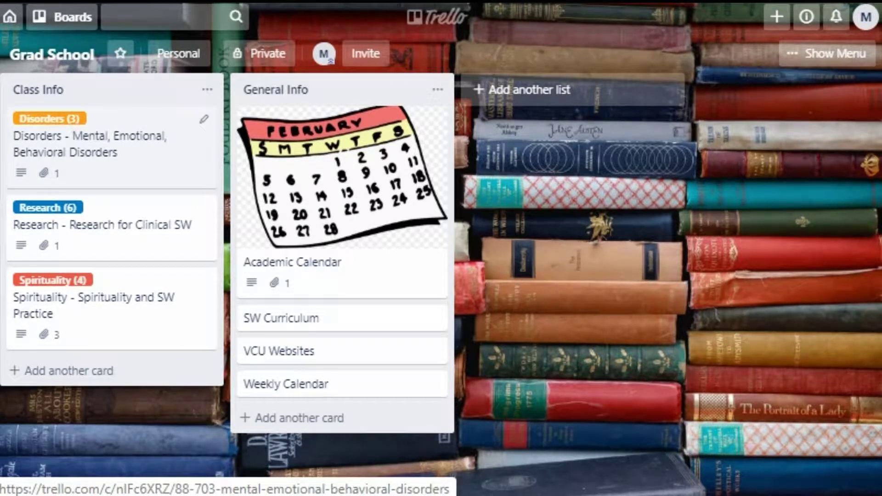
{"action": "left_click", "coordinate": [193, 151]}
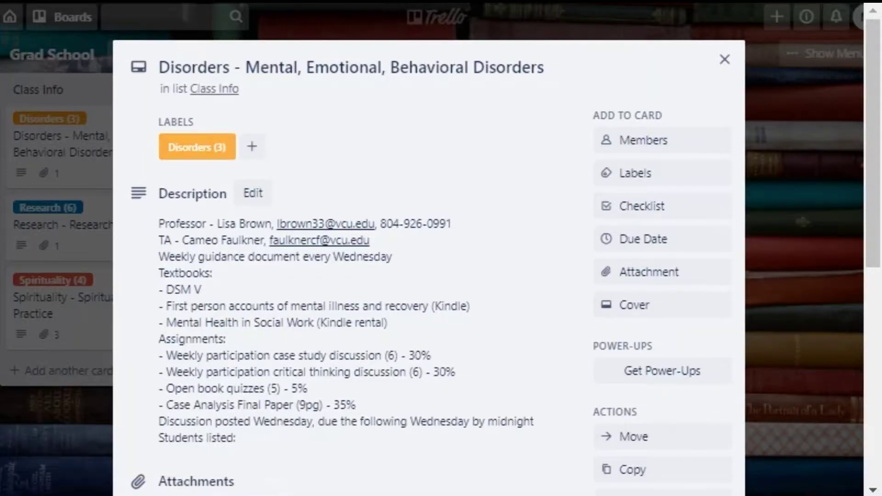
{"action": "left_click", "coordinate": [197, 147]}
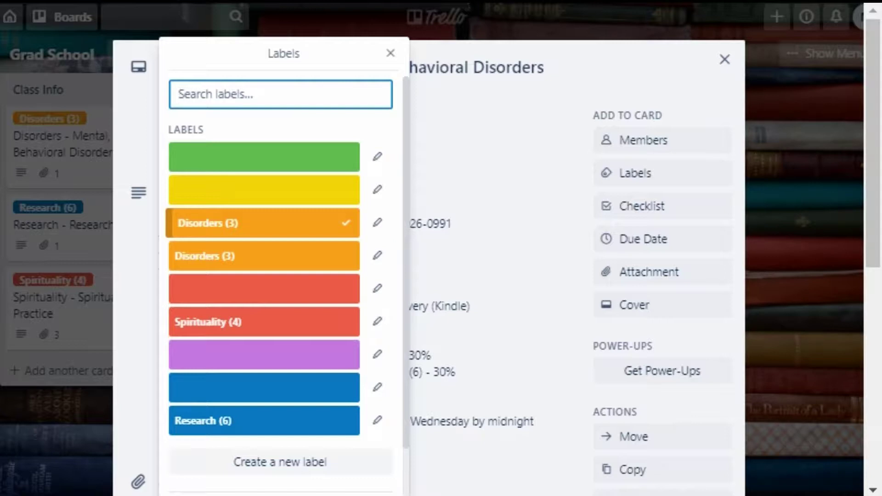
{"action": "key", "text": "Escape"}
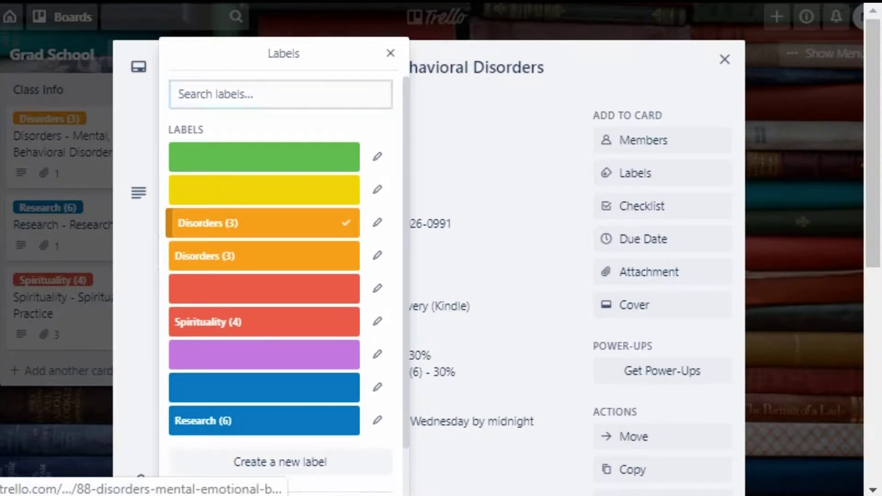
{"action": "left_click", "coordinate": [725, 59]}
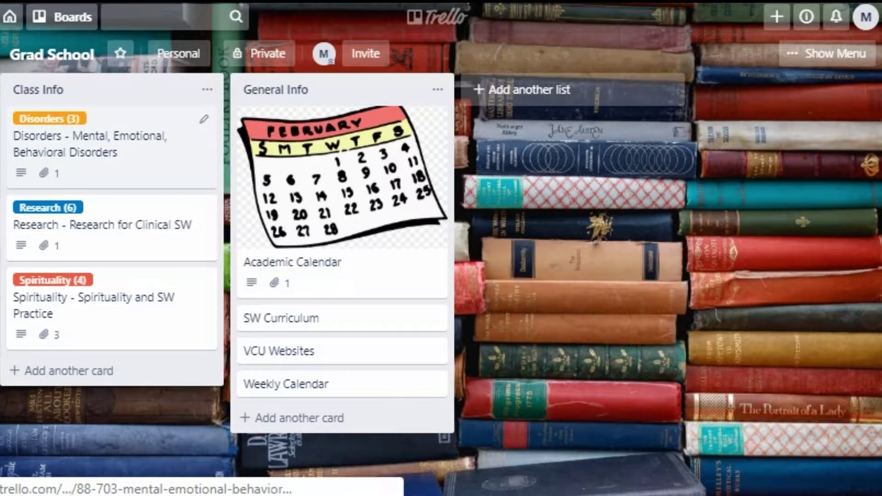
{"action": "key", "text": "l"}
{"action": "key", "text": "Return"}
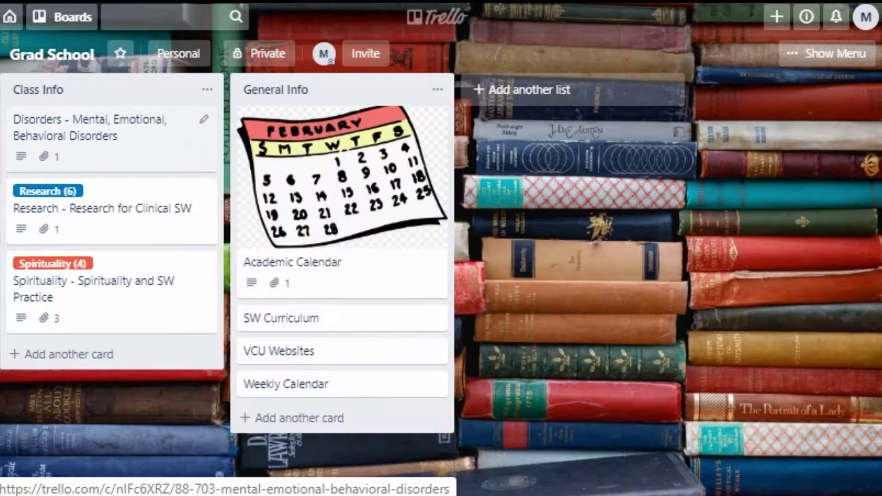
{"action": "key", "text": "l"}
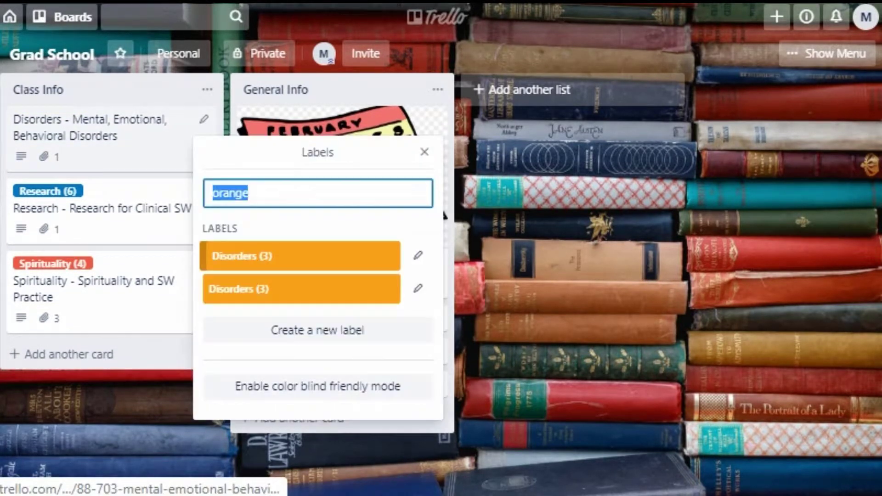
{"action": "key", "text": "Return"}
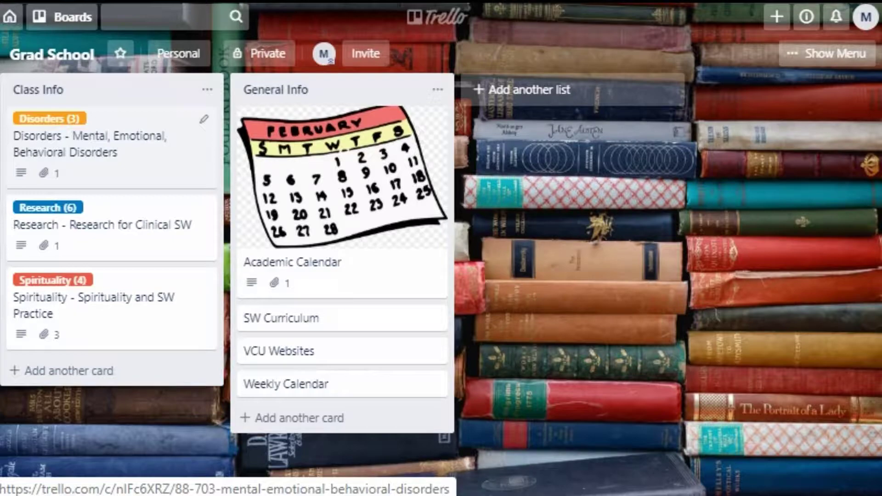
{"action": "key", "text": "Return"}
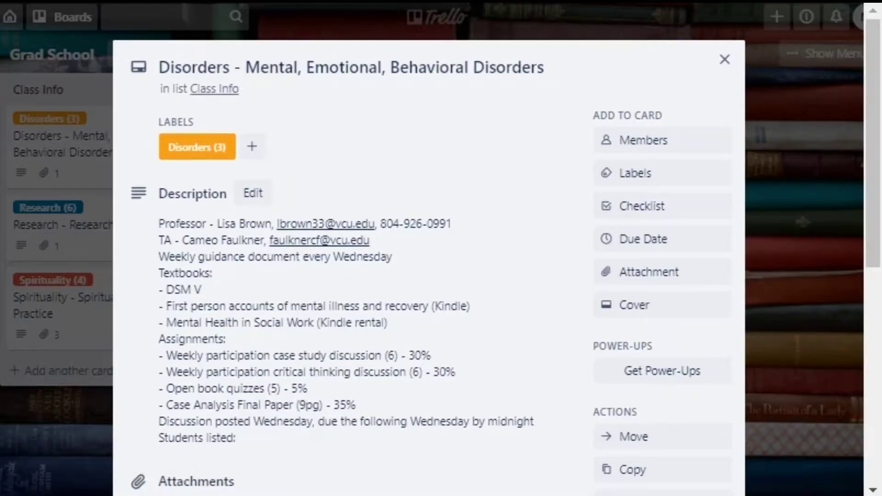
{"action": "scroll", "coordinate": [427, 258], "scroll_direction": "down", "scroll_amount": 2}
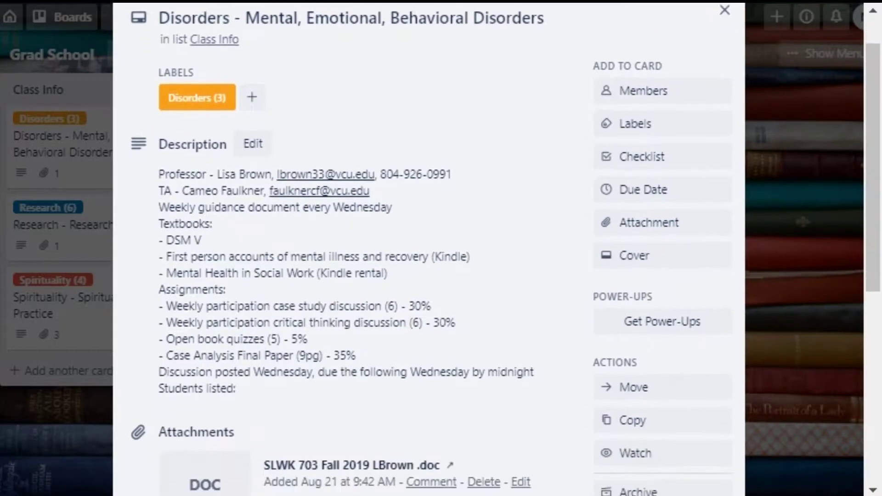
{"action": "scroll", "coordinate": [427, 257], "scroll_direction": "down", "scroll_amount": 1}
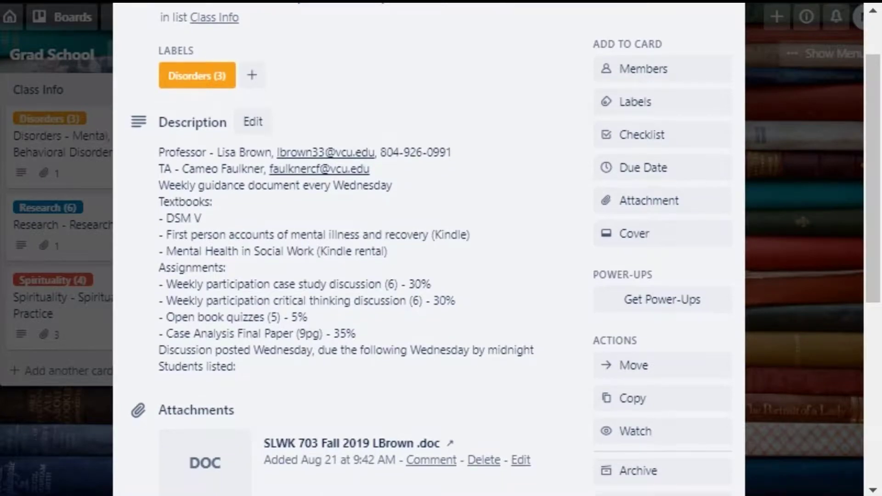
{"action": "scroll", "coordinate": [427, 257], "scroll_direction": "down", "scroll_amount": 5}
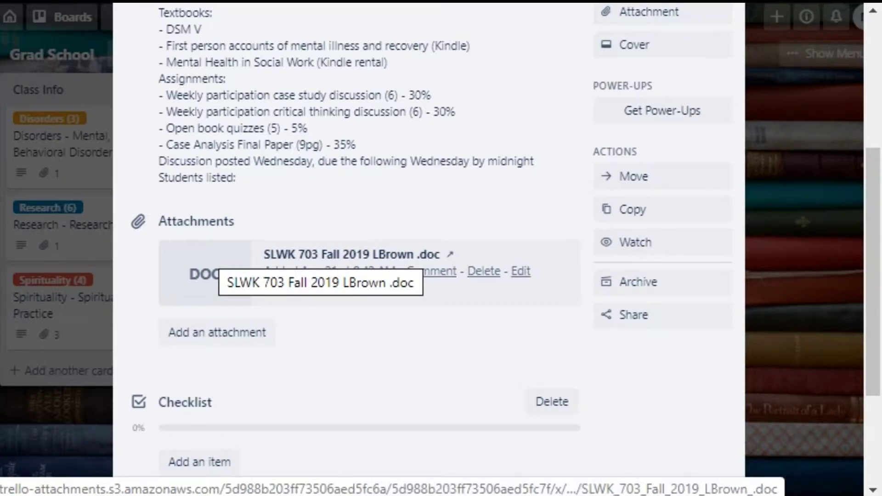
{"action": "scroll", "coordinate": [206, 274], "scroll_direction": "down", "scroll_amount": 2}
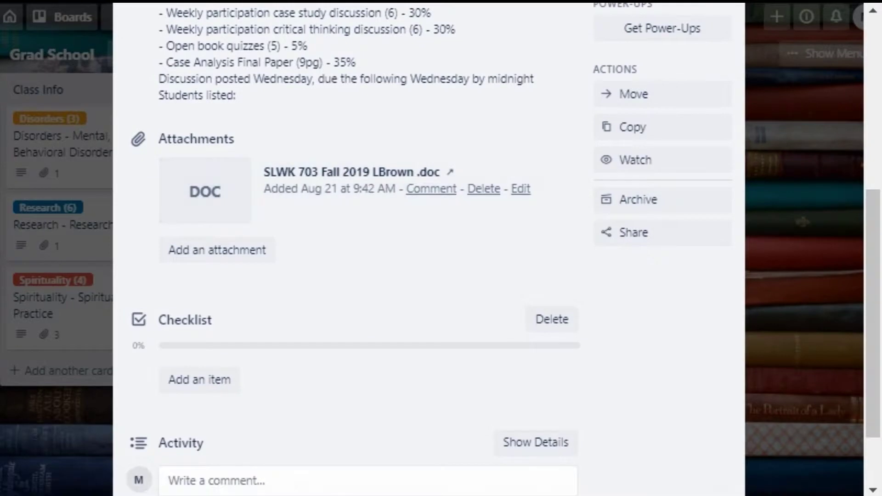
{"action": "scroll", "coordinate": [207, 273], "scroll_direction": "up", "scroll_amount": 6}
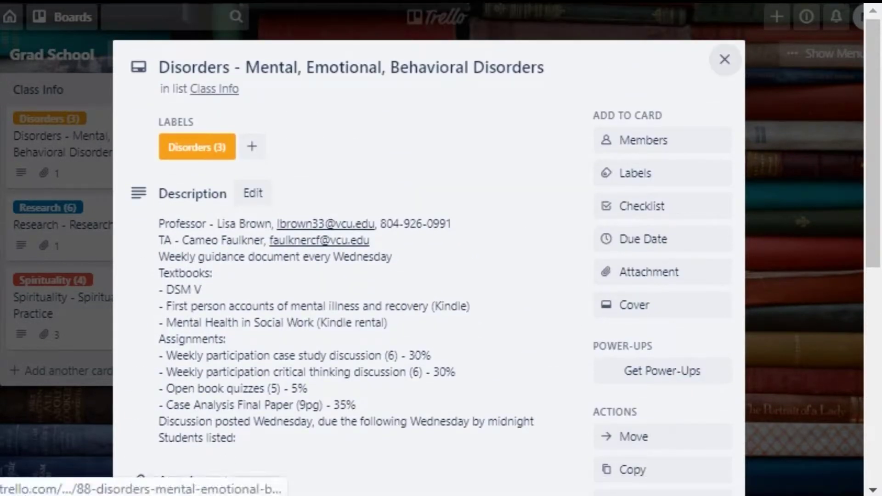
{"action": "key", "text": "Escape"}
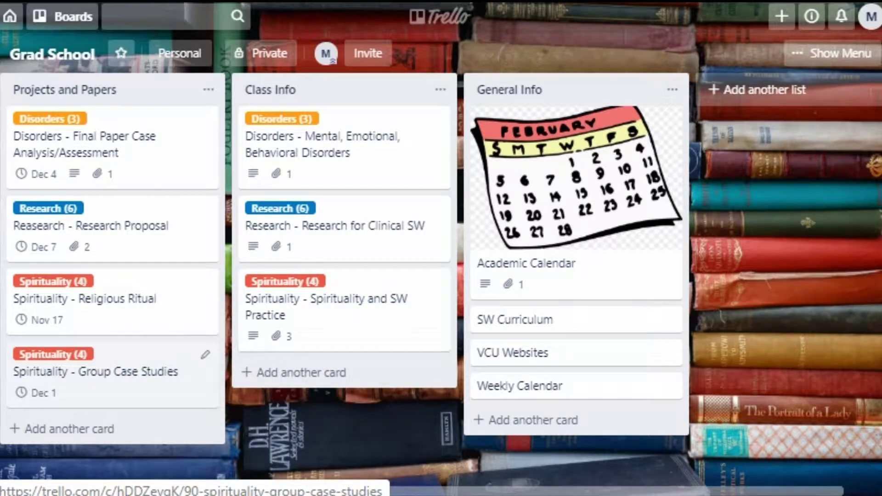
Add a checklist to the Research Proposal card with one item beginning 'Start resear'.
{"action": "left_click", "coordinate": [115, 228]}
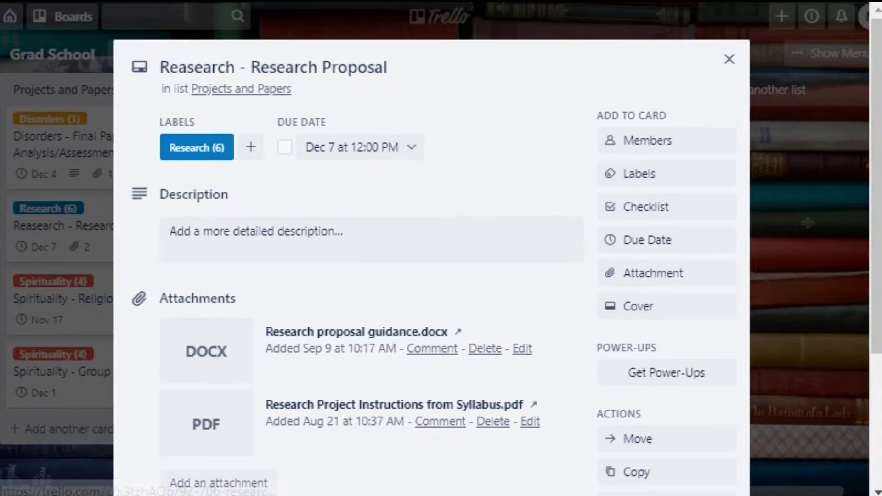
{"action": "scroll", "coordinate": [432, 248], "scroll_direction": "down", "scroll_amount": 4}
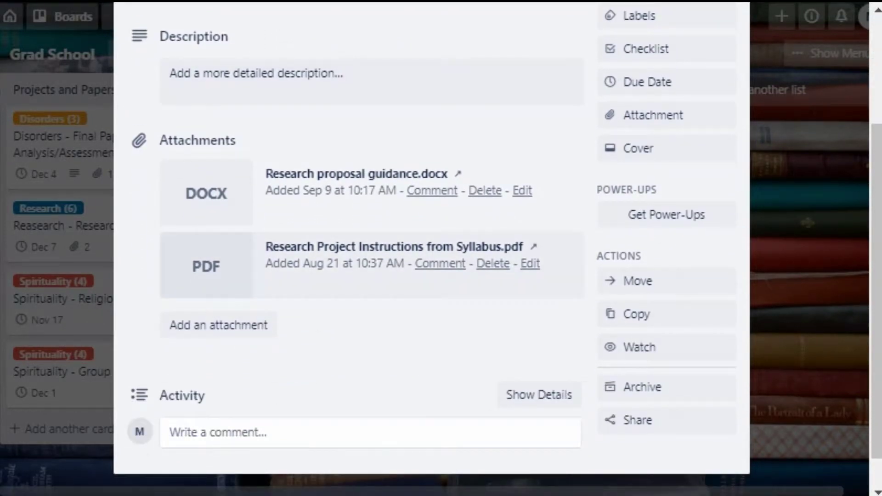
{"action": "scroll", "coordinate": [432, 248], "scroll_direction": "up", "scroll_amount": 1}
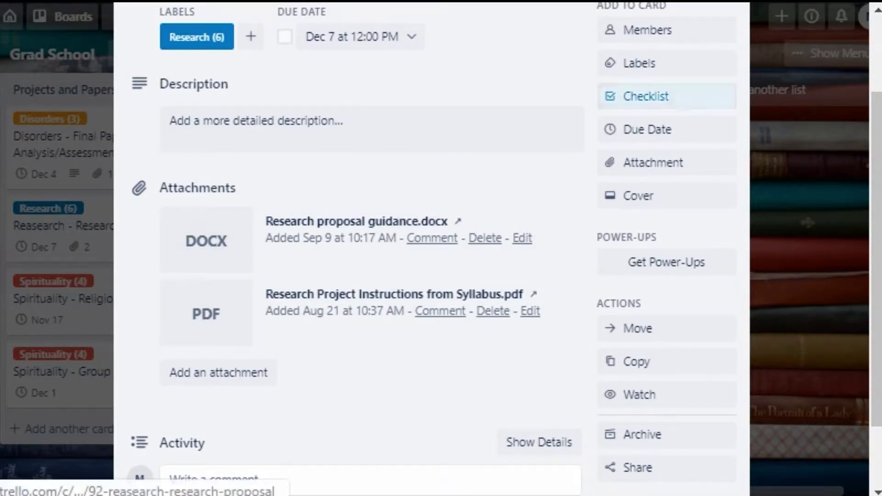
{"action": "left_click", "coordinate": [641, 97]}
{"action": "key", "text": "Return"}
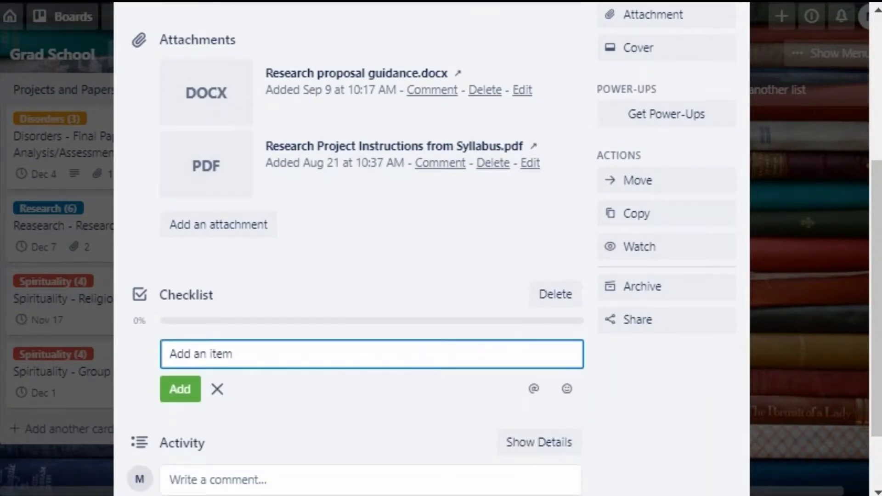
{"action": "type", "text": "Start resear"}
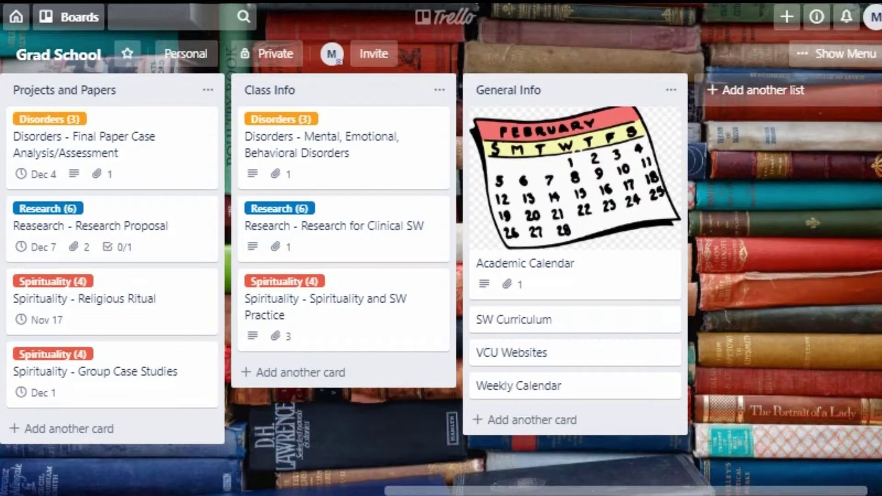
Scroll the board left to reveal the weekly Research, Disorders and Spirituality lists.
{"action": "scroll", "coordinate": [434, 276], "scroll_direction": "left", "scroll_amount": 10}
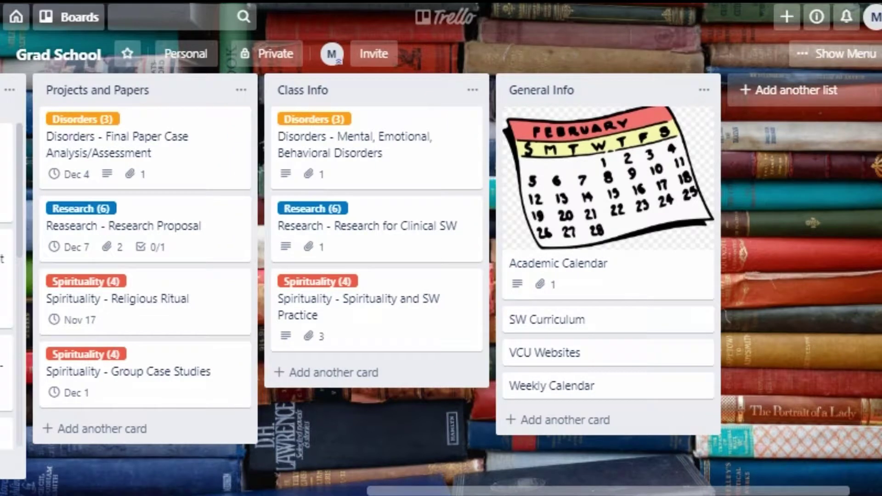
{"action": "scroll", "coordinate": [434, 276], "scroll_direction": "left", "scroll_amount": 7}
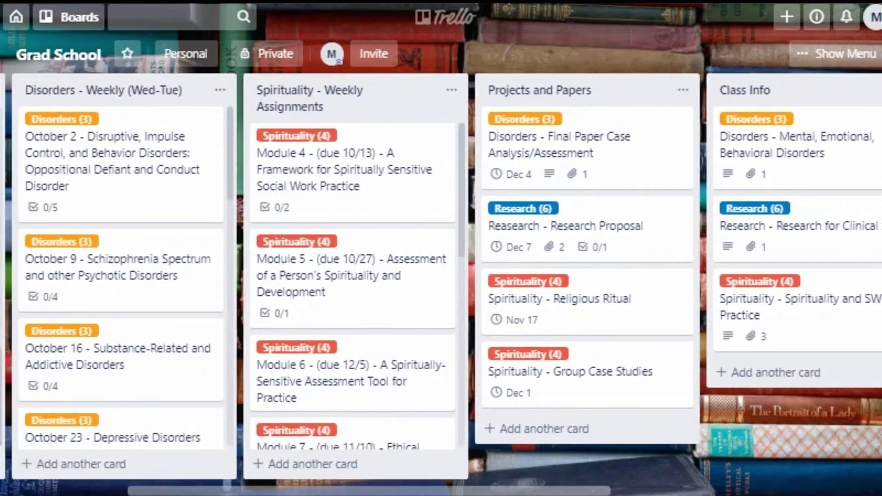
{"action": "scroll", "coordinate": [434, 276], "scroll_direction": "left", "scroll_amount": 1}
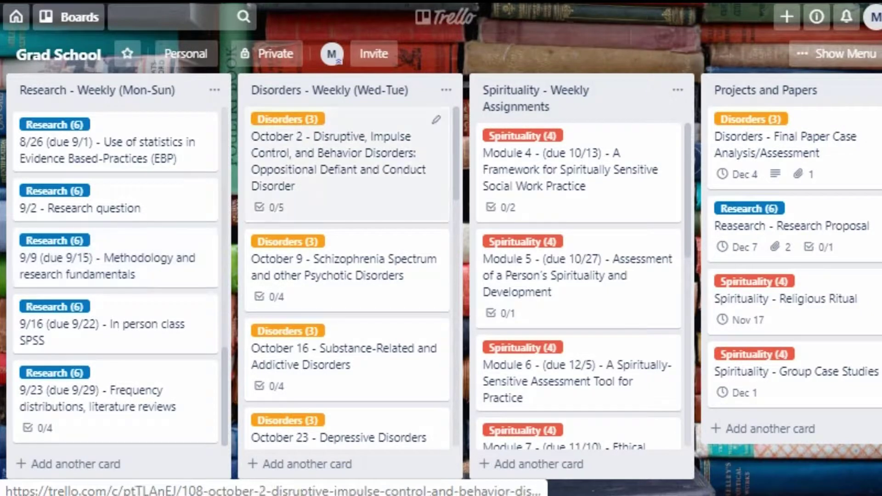
{"action": "scroll", "coordinate": [348, 279], "scroll_direction": "down", "scroll_amount": 10}
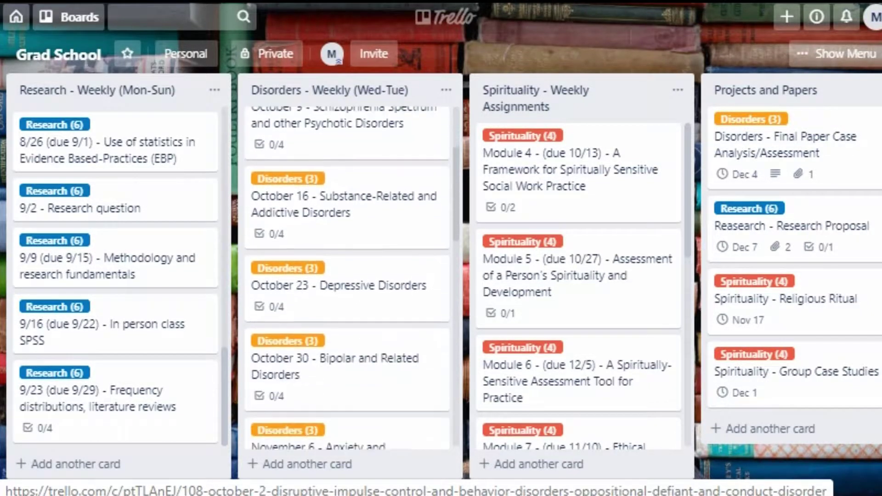
{"action": "scroll", "coordinate": [347, 279], "scroll_direction": "up", "scroll_amount": 10}
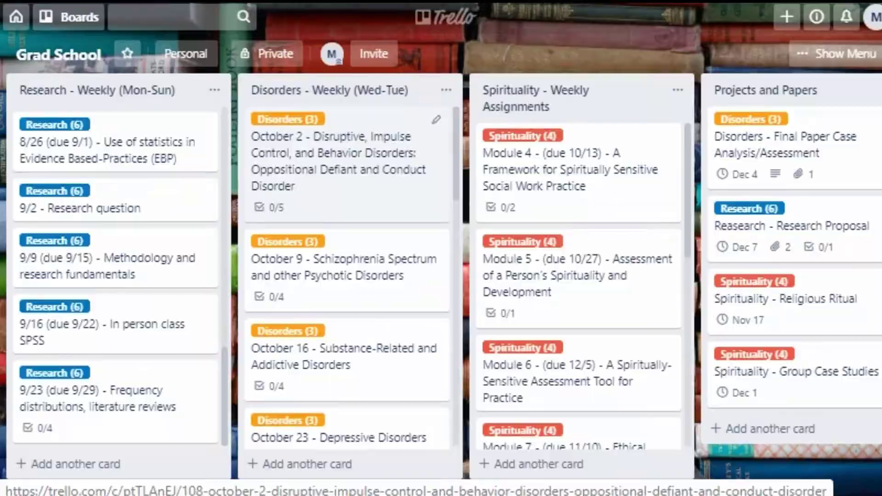
{"action": "left_click", "coordinate": [340, 161]}
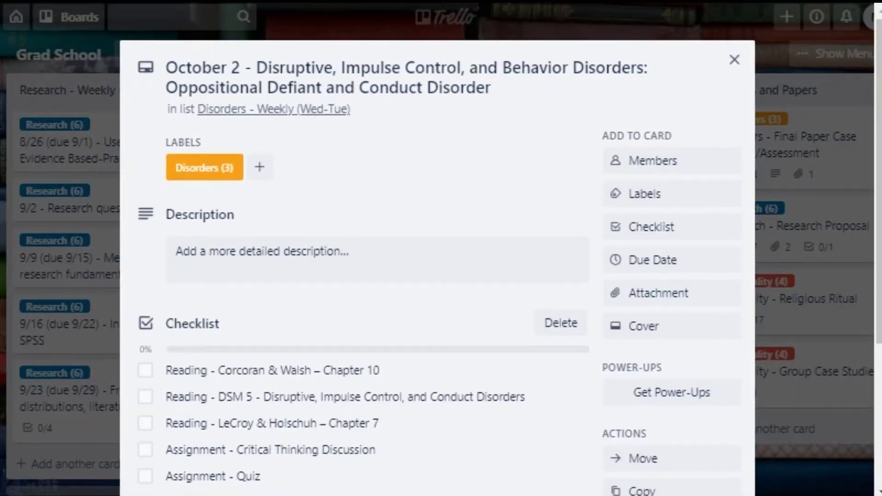
{"action": "scroll", "coordinate": [368, 185], "scroll_direction": "down", "scroll_amount": 4}
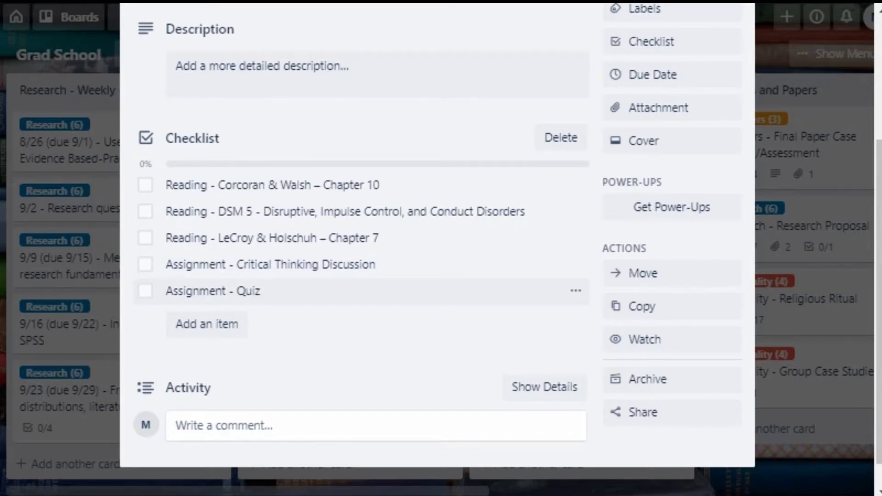
{"action": "scroll", "coordinate": [367, 264], "scroll_direction": "up", "scroll_amount": 4}
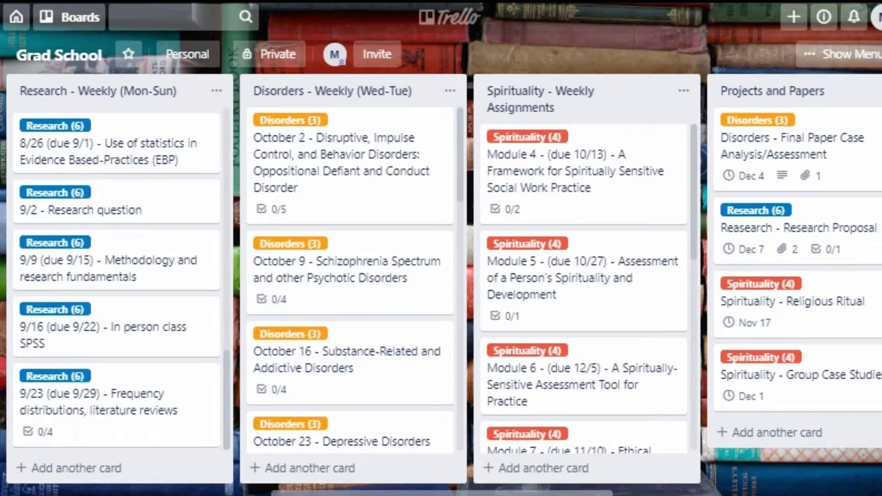
{"action": "scroll", "coordinate": [441, 276], "scroll_direction": "left", "scroll_amount": 6}
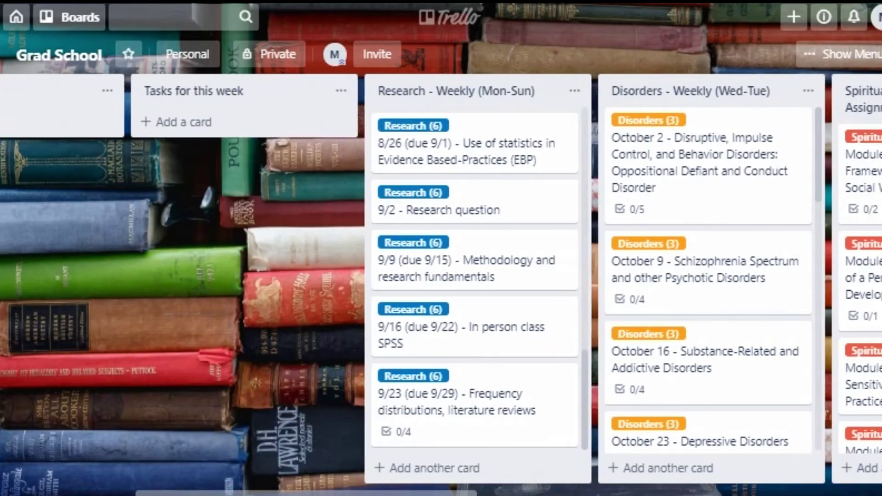
{"action": "scroll", "coordinate": [441, 275], "scroll_direction": "left", "scroll_amount": 6}
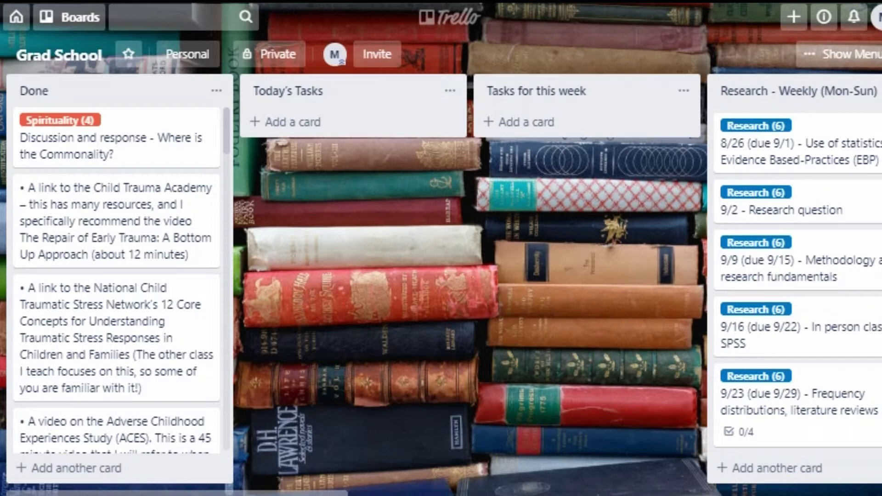
{"action": "left_click", "coordinate": [34, 91]}
{"action": "key", "text": "Escape"}
{"action": "scroll", "coordinate": [441, 275], "scroll_direction": "right", "scroll_amount": 10}
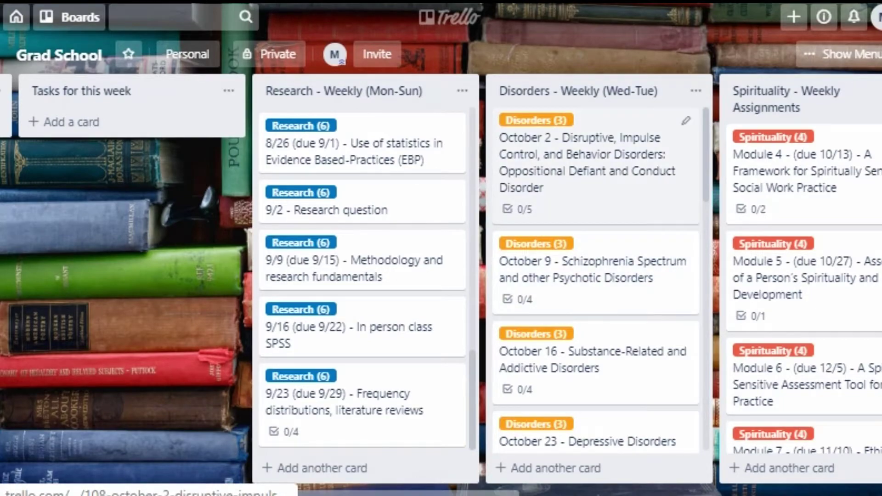
Convert the October 2 card's five checklist items (Corcoran & Walsh, DSM 5, LeCroy & Holschuh, Critical Thinking Discussion, Quiz) into cards.
{"action": "left_click", "coordinate": [588, 166]}
{"action": "scroll", "coordinate": [367, 318], "scroll_direction": "down", "scroll_amount": 4}
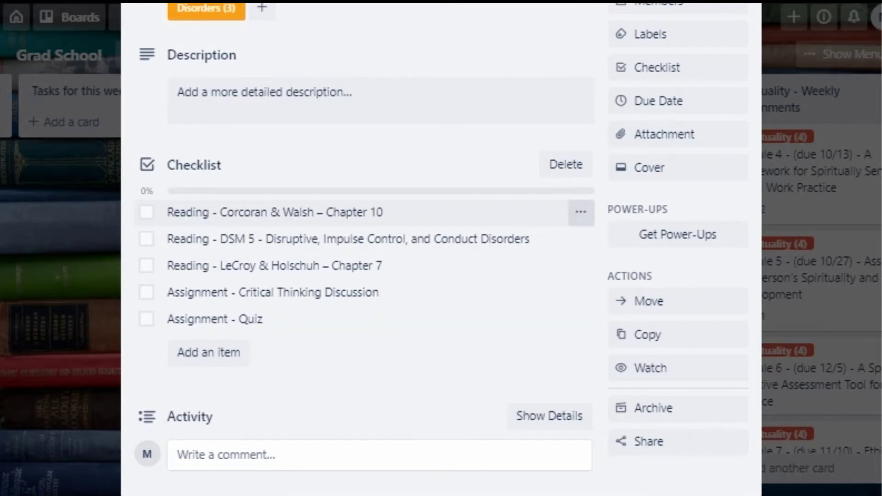
{"action": "left_click", "coordinate": [581, 213]}
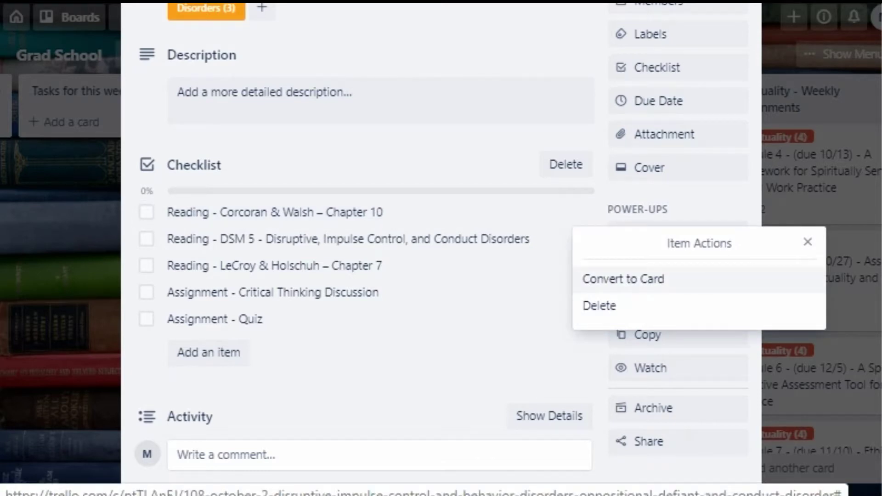
{"action": "left_click", "coordinate": [623, 279]}
{"action": "left_click", "coordinate": [581, 212]}
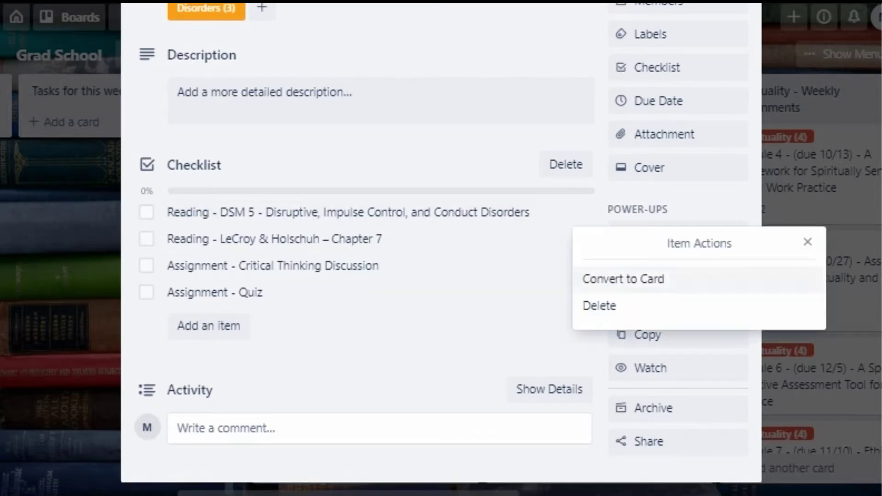
{"action": "left_click", "coordinate": [625, 278]}
{"action": "left_click", "coordinate": [581, 212]}
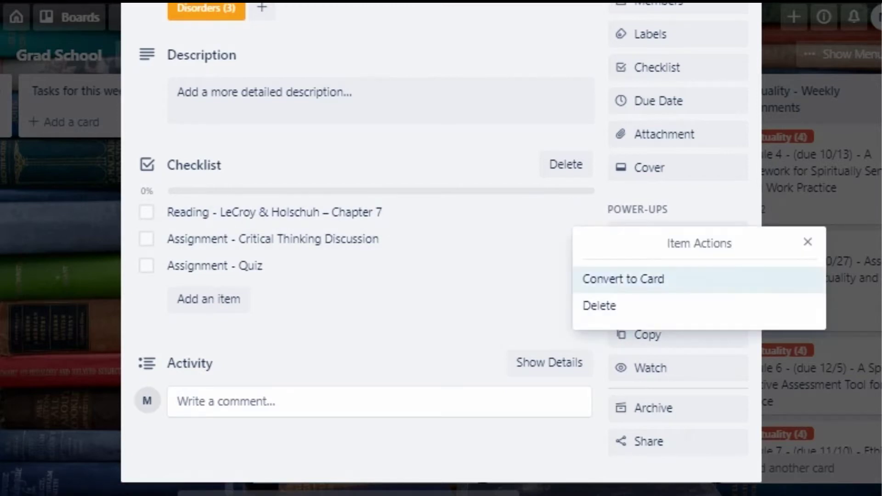
{"action": "left_click", "coordinate": [623, 279]}
{"action": "left_click", "coordinate": [581, 213]}
{"action": "left_click", "coordinate": [623, 279]}
{"action": "left_click", "coordinate": [581, 212]}
{"action": "left_click", "coordinate": [623, 279]}
{"action": "key", "text": "Escape"}
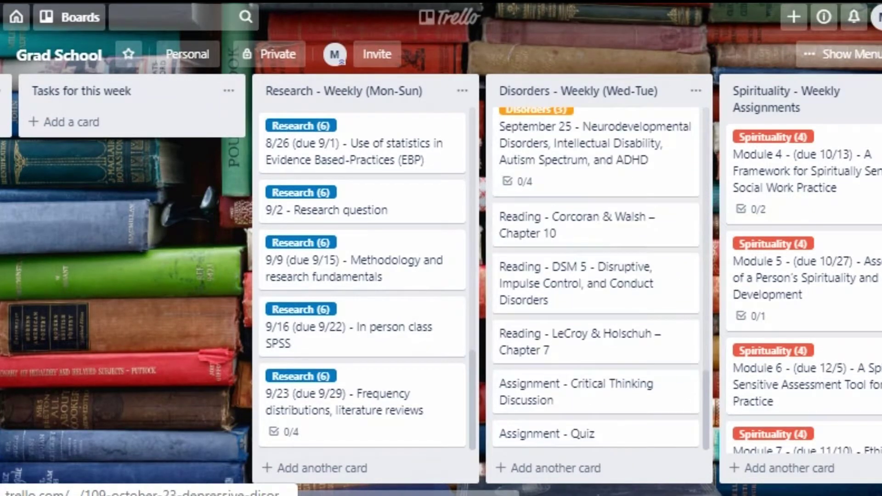
Tag the Corcoran, DSM 5, LeCroy and Critical Thinking cards with the Disorders (3) label.
{"action": "key", "text": "3"}
{"action": "key", "text": "Return"}
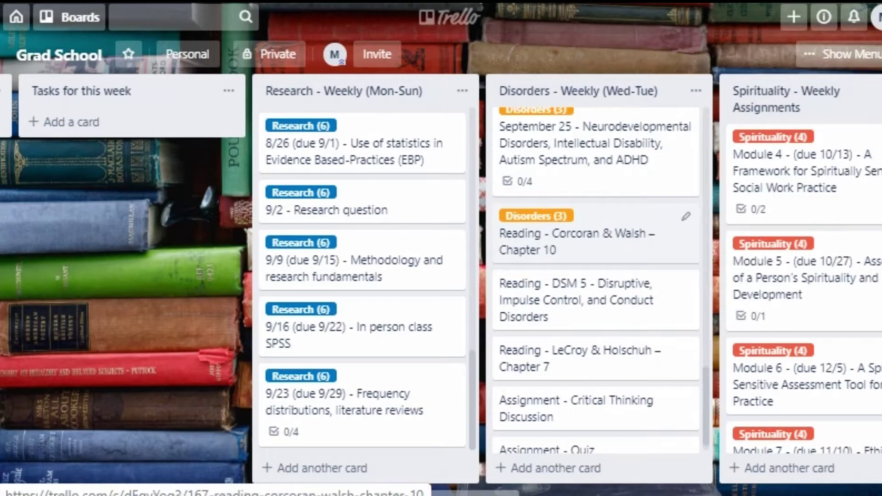
{"action": "key", "text": "3"}
{"action": "key", "text": "Return"}
{"action": "key", "text": "3"}
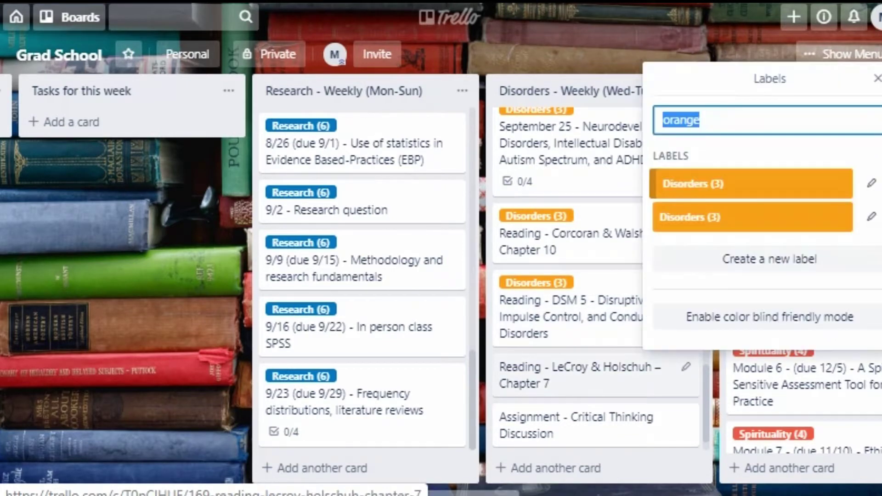
{"action": "key", "text": "Return"}
{"action": "key", "text": "3"}
{"action": "key", "text": "Return"}
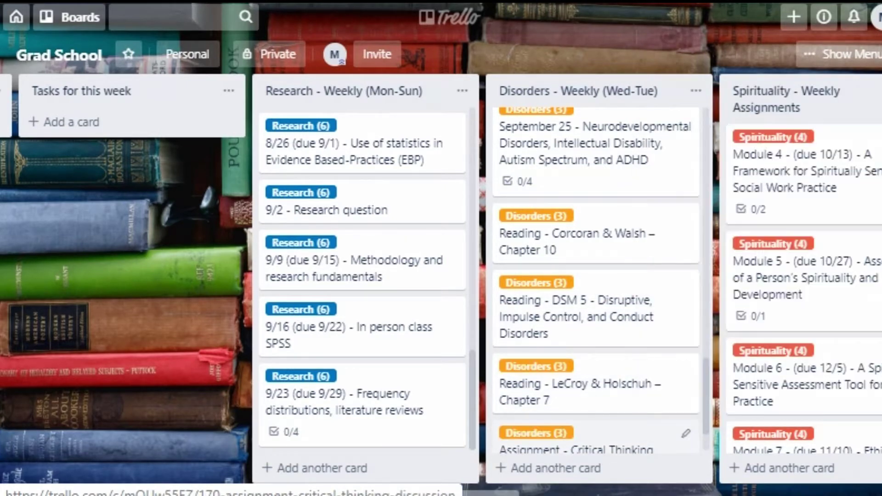
Put Rubin and Wrestling readings in Today's Tasks, Corcoran and Spiritual Topics (first) in this week's tasks, DSM 5 in Done.
{"action": "left_click_drag", "start_coordinate": [597, 239], "coordinate": [197, 175]}
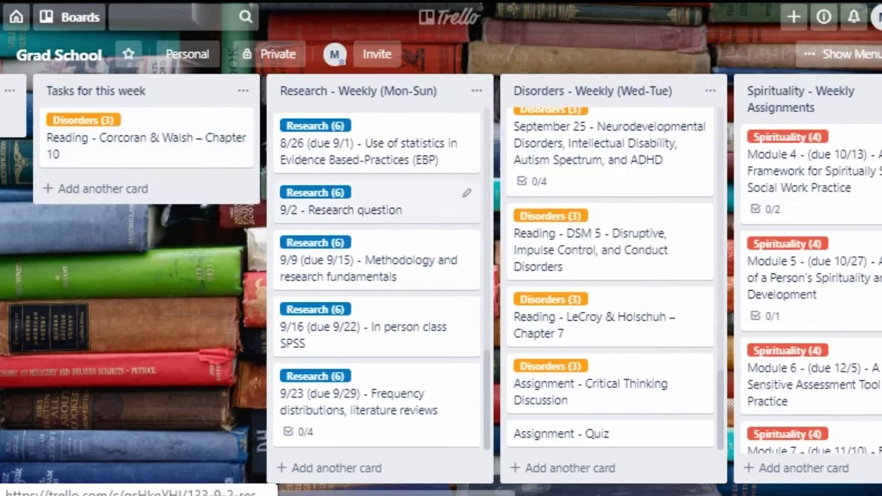
{"action": "left_click_drag", "start_coordinate": [597, 230], "coordinate": [165, 203]}
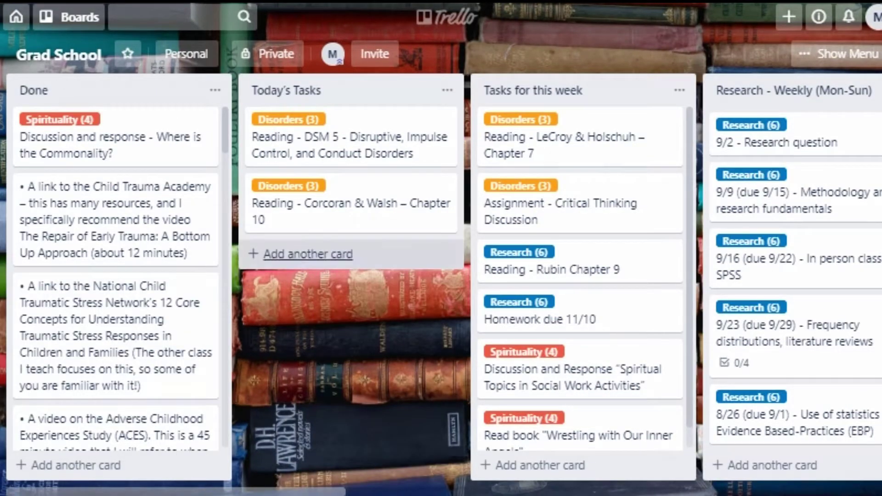
{"action": "left_click_drag", "start_coordinate": [575, 266], "coordinate": [354, 197]}
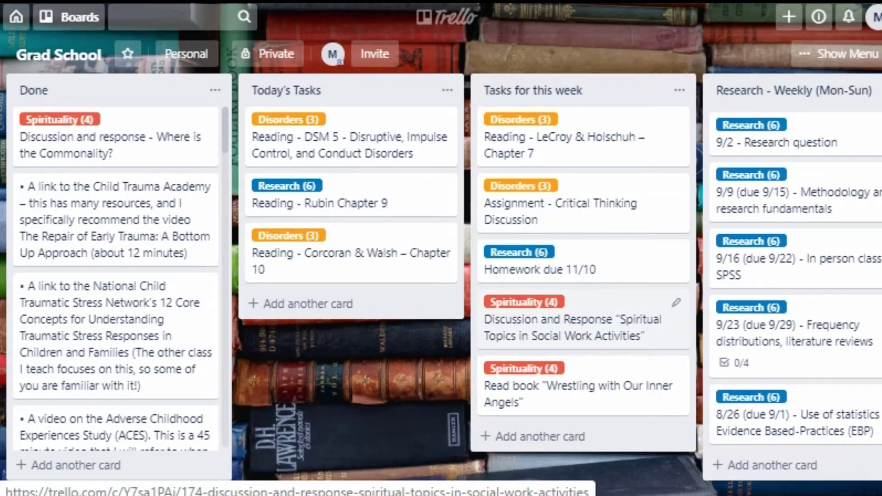
{"action": "mouse_move", "coordinate": [575, 328]}
{"action": "left_mouse_down"}
{"action": "mouse_move", "coordinate": [577, 90]}
{"action": "mouse_move", "coordinate": [578, 135]}
{"action": "left_mouse_up"}
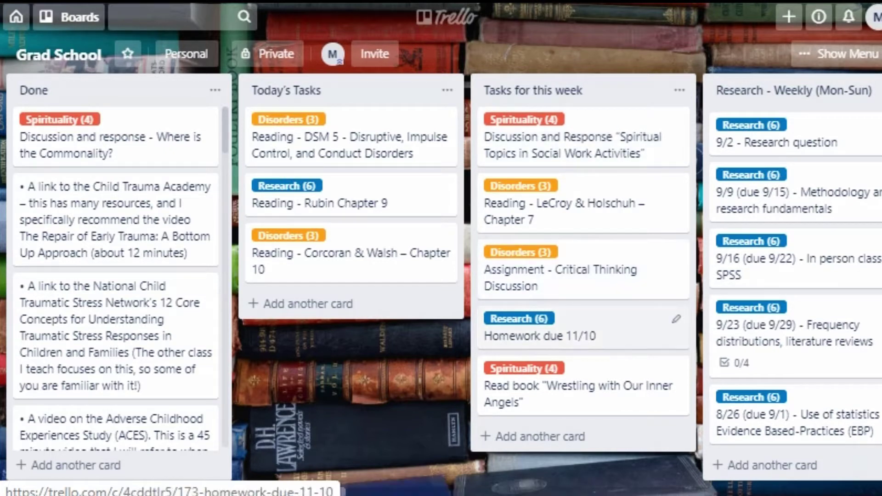
{"action": "left_click_drag", "start_coordinate": [575, 386], "coordinate": [391, 206]}
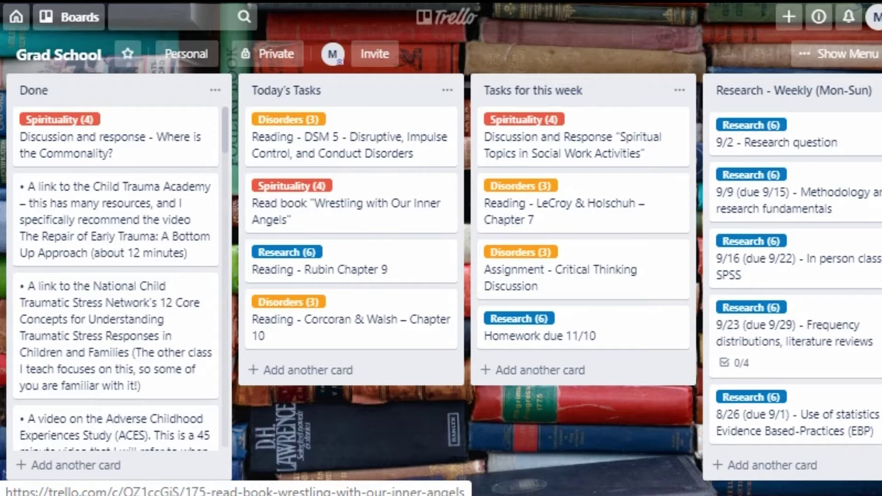
{"action": "left_click_drag", "start_coordinate": [351, 322], "coordinate": [515, 253]}
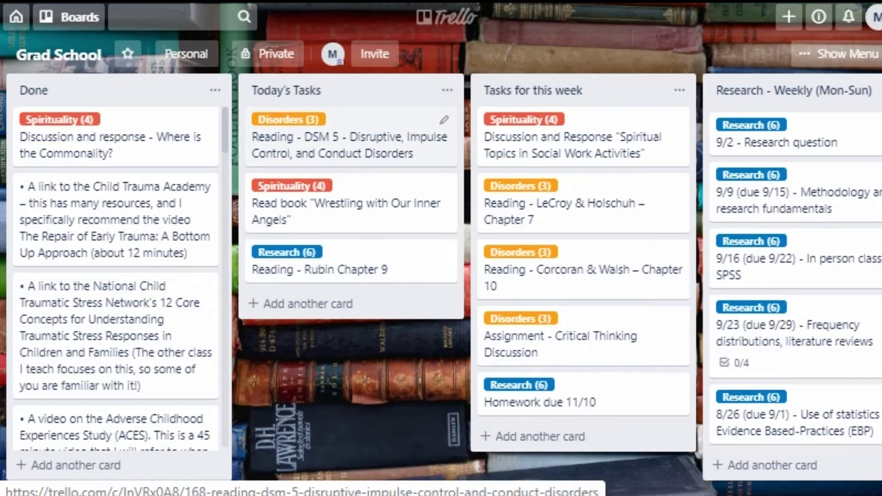
{"action": "left_click_drag", "start_coordinate": [349, 138], "coordinate": [114, 146]}
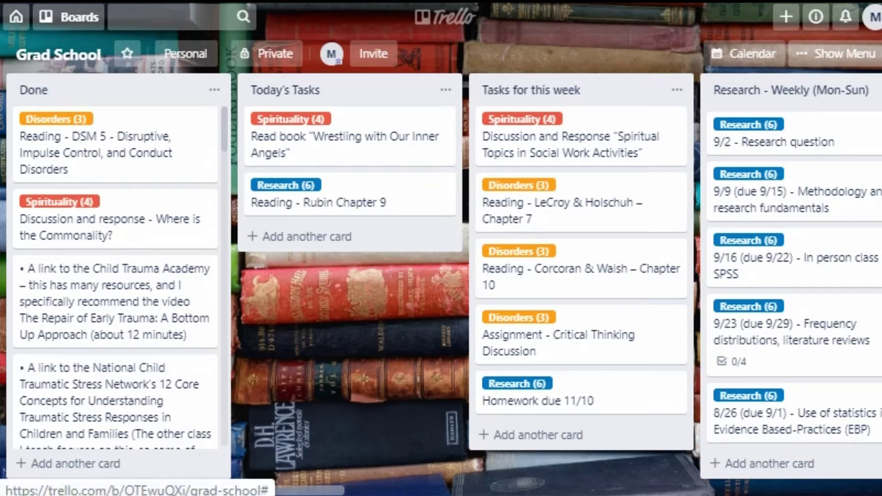
{"action": "left_click", "coordinate": [842, 54]}
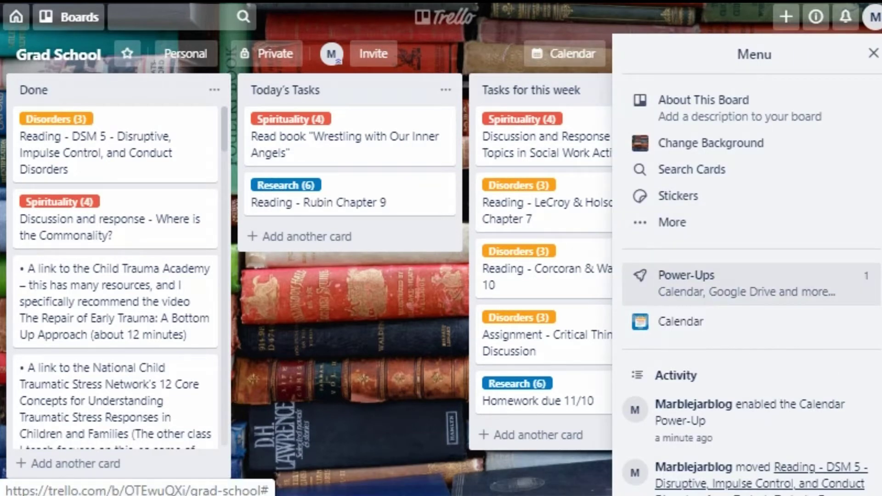
{"action": "key", "text": "Escape"}
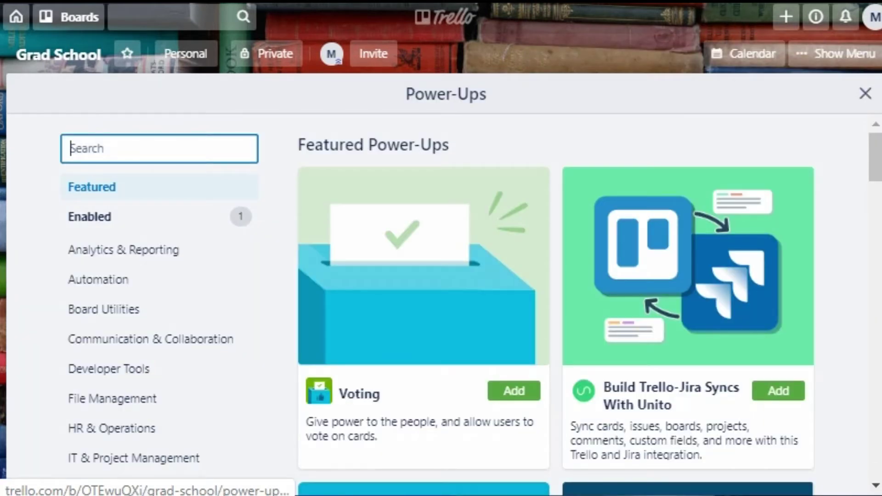
{"action": "left_click", "coordinate": [89, 217]}
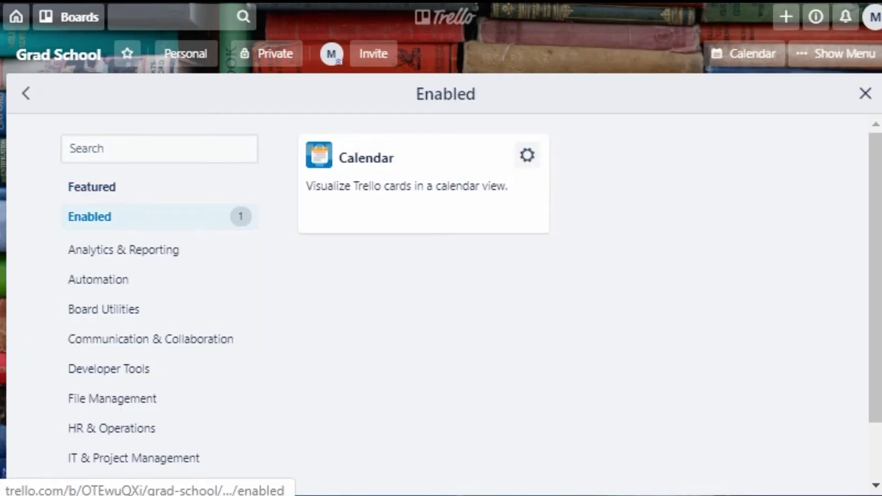
{"action": "key", "text": "Escape"}
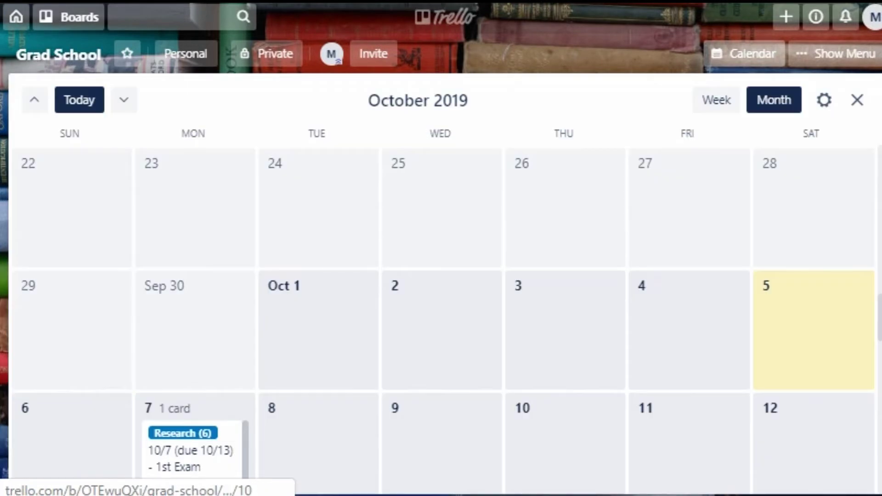
{"action": "scroll", "coordinate": [441, 317], "scroll_direction": "down", "scroll_amount": 7}
{"action": "scroll", "coordinate": [441, 317], "scroll_direction": "down", "scroll_amount": 6}
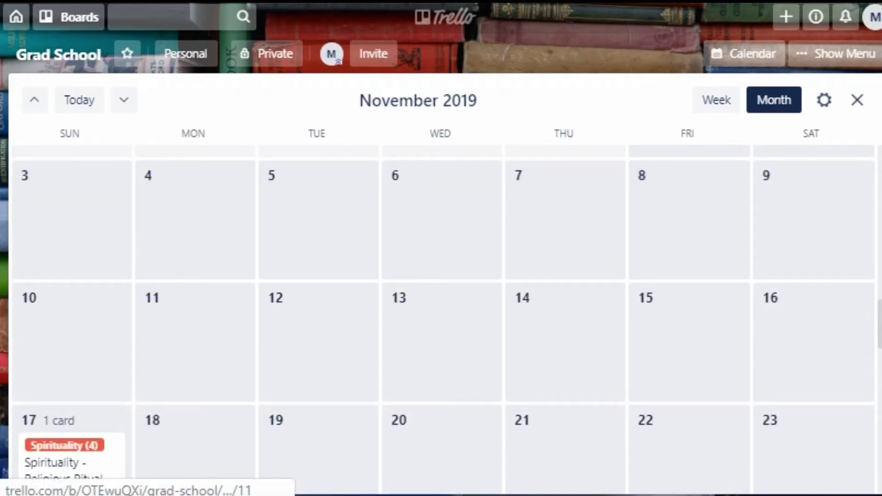
{"action": "key", "text": "Escape"}
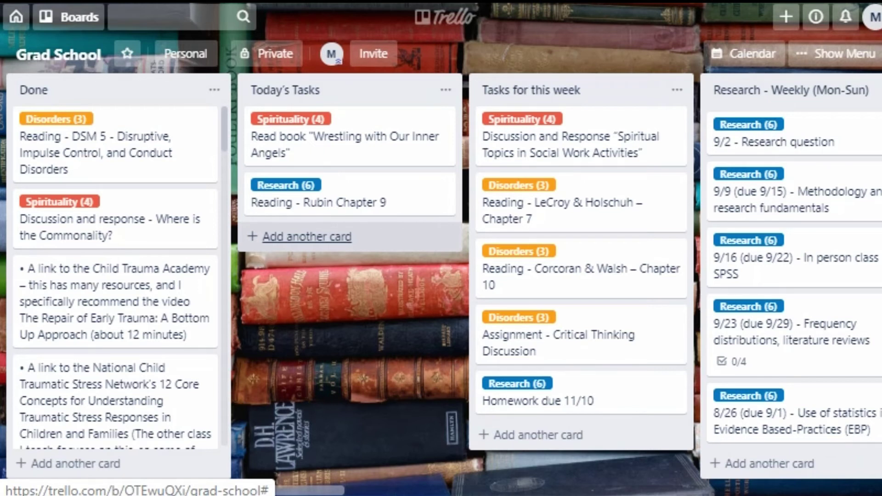
Add a 'Post original' card to Today's Tasks below the Rubin Chapter 9 reading.
{"action": "left_click", "coordinate": [307, 237]}
{"action": "type", "text": "4"}
{"action": "key", "text": "BackSpace"}
{"action": "type", "text": "Post original"}
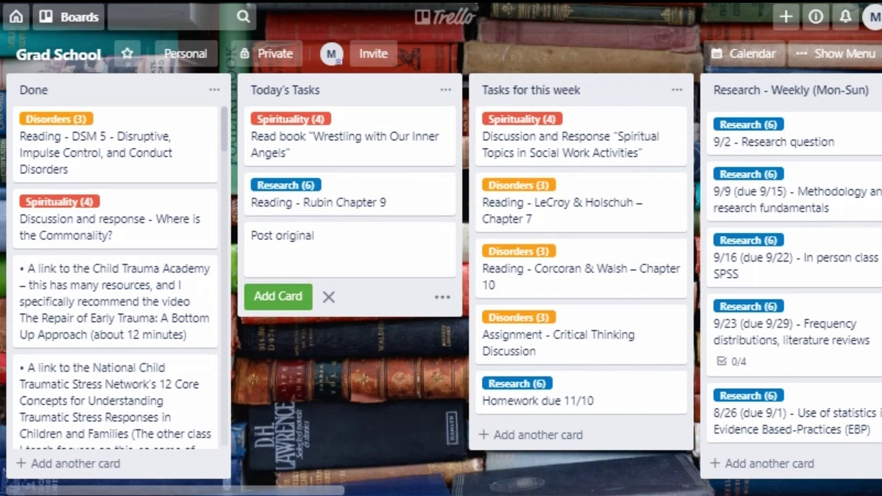
{"action": "key", "text": "Return"}
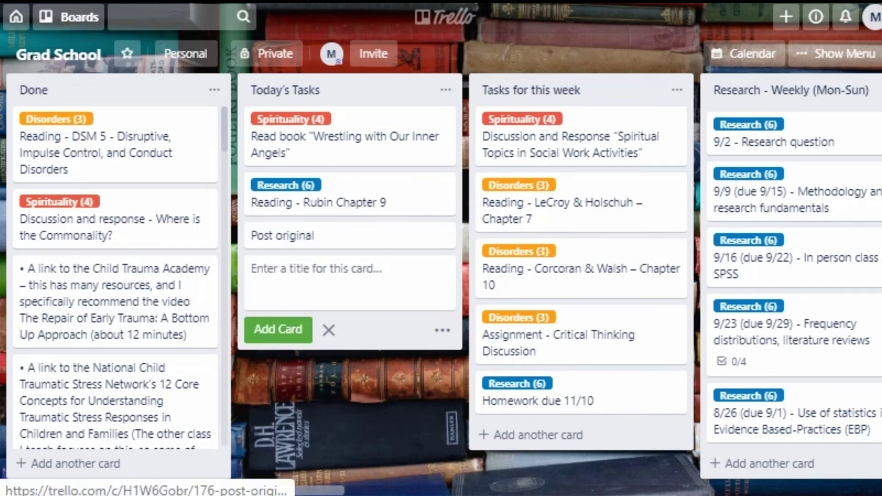